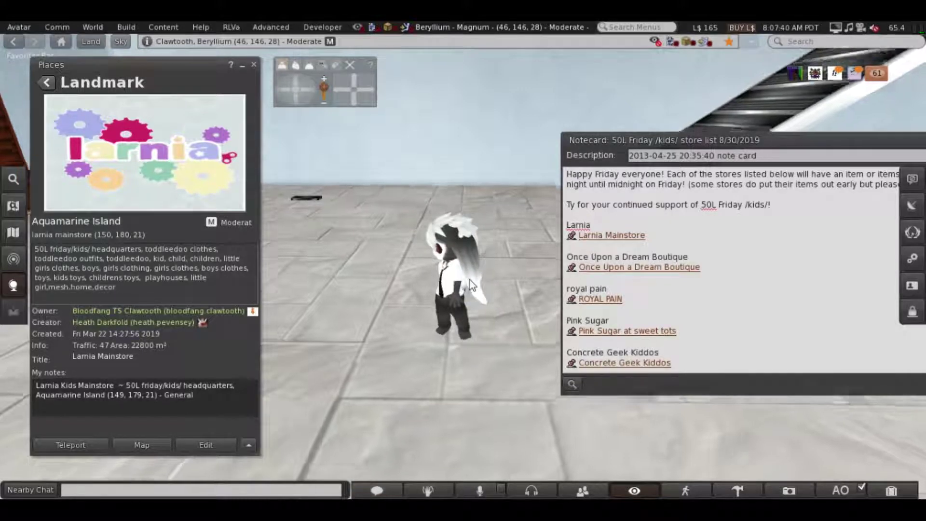
Teleport to the Larnia mainstore, shift the store-list notecard right, and open a wall picture's menu.
mouse_move(485, 260)
left_mouse_down()
mouse_move(470, 297)
mouse_move(463, 290)
left_mouse_up()
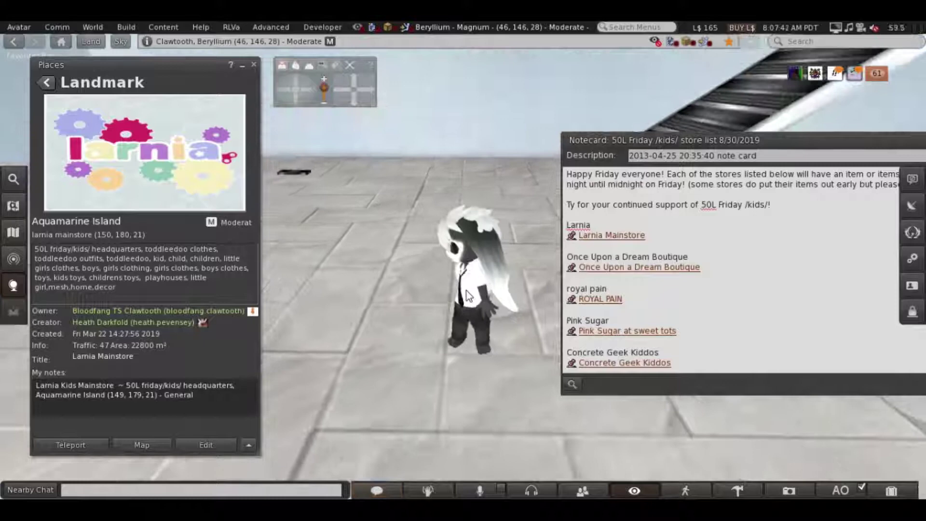
left_click(350, 64)
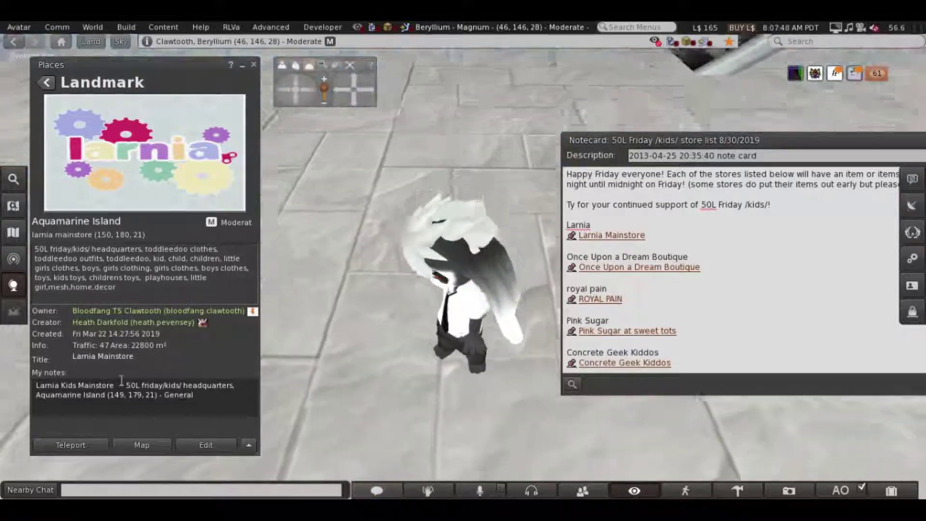
left_click(80, 444)
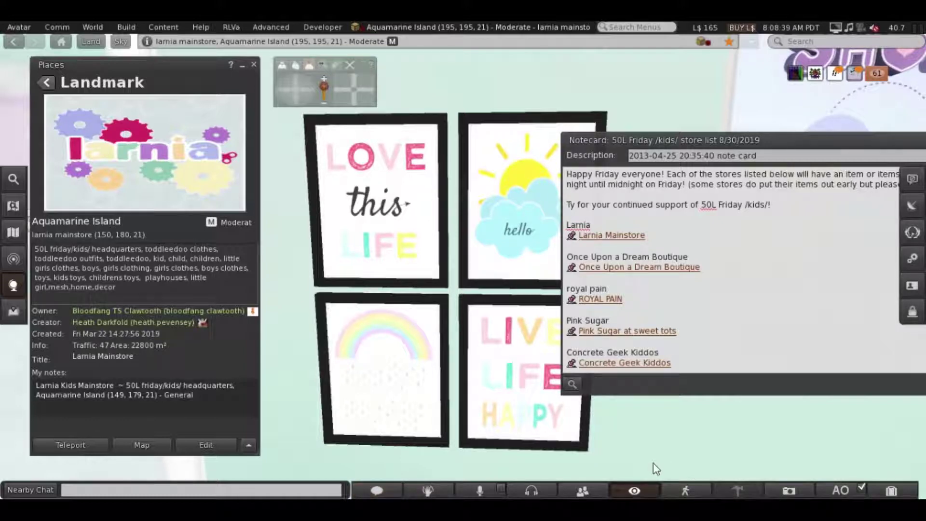
mouse_move(639, 140)
left_mouse_down()
mouse_move(733, 145)
mouse_move(654, 129)
left_mouse_up()
right_click(410, 261)
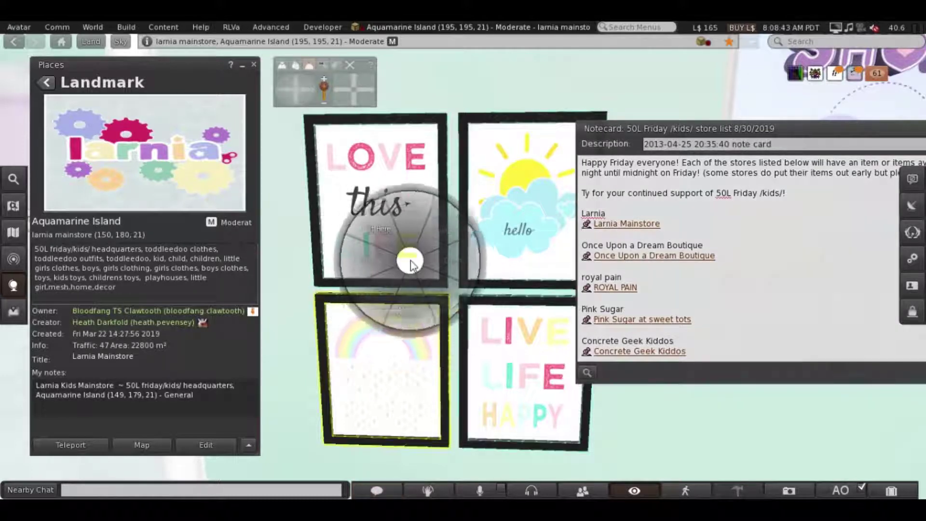
Select the LOVE this LIFE picture in the editor, toggle object highlighting, then close the editor.
left_click(438, 290)
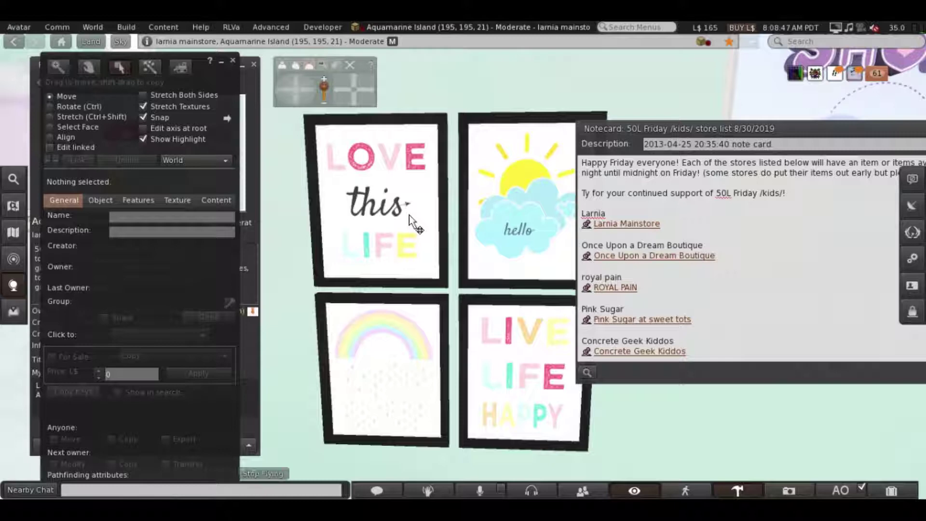
right_click(377, 213)
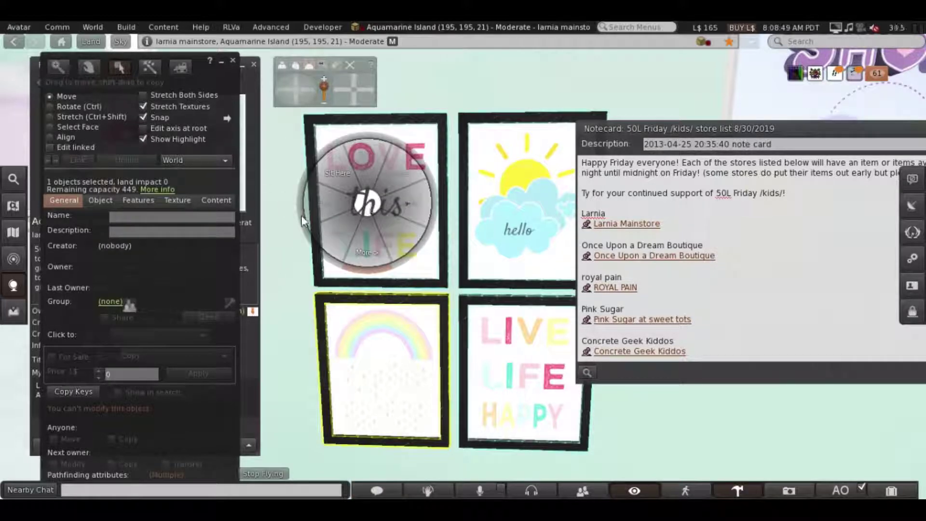
left_click(376, 214)
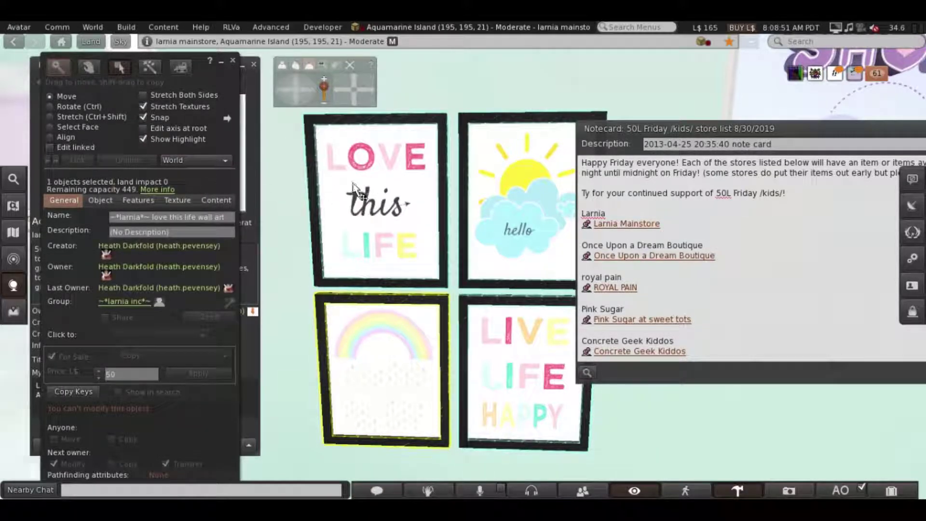
right_click(340, 171)
left_click(340, 170)
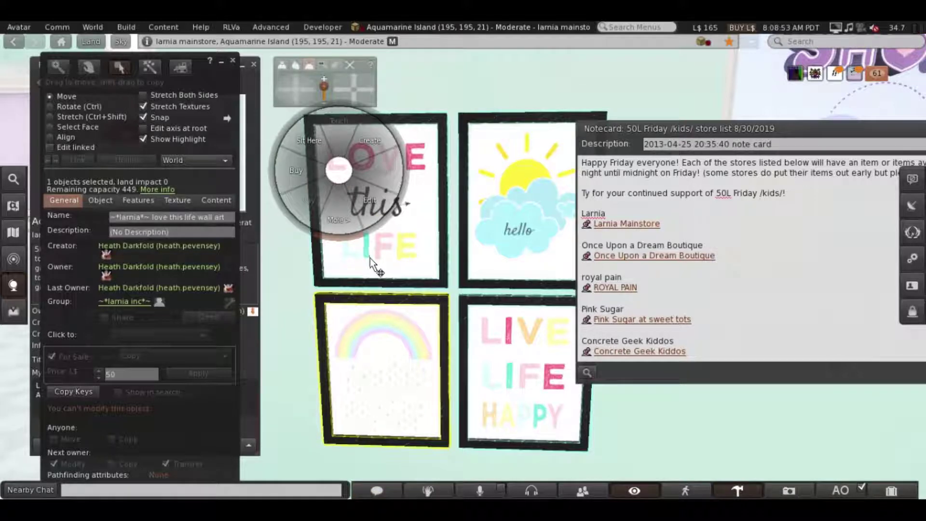
key("ctrl+alt+t")
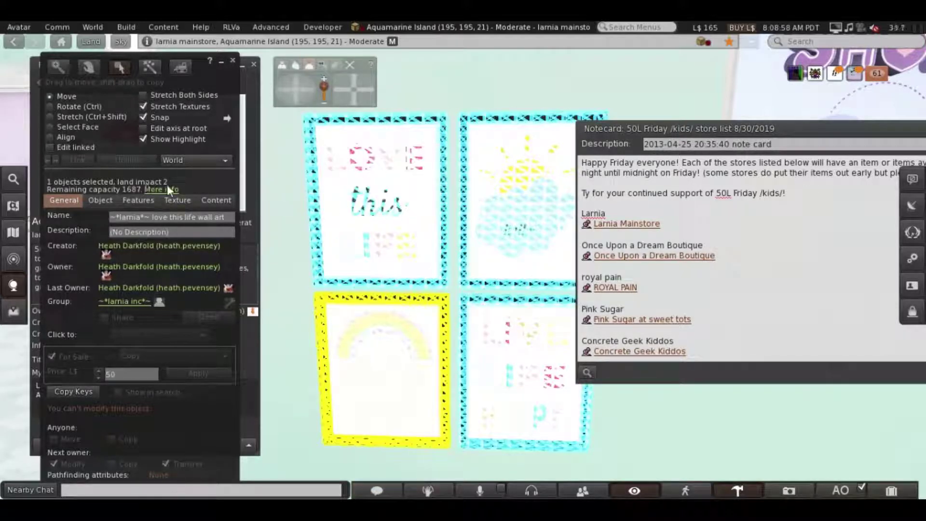
left_click(233, 63)
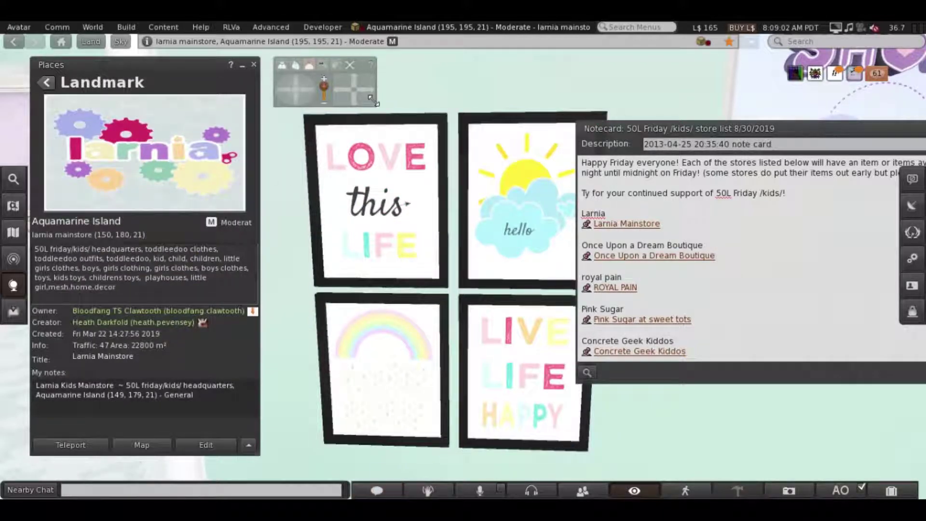
Teleport via the boutique landmark, walk past the 'We are Moving!!' sign, and face the poster wall.
left_click(700, 258)
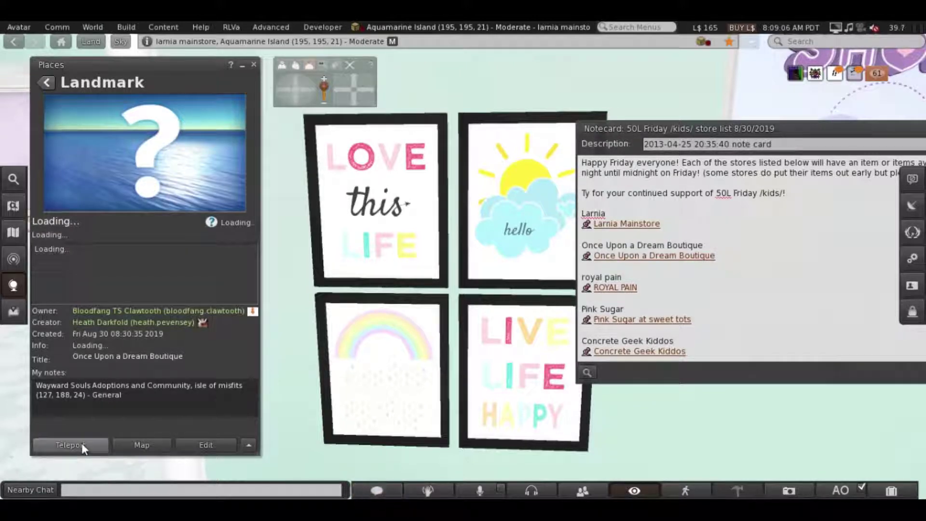
left_click(82, 443)
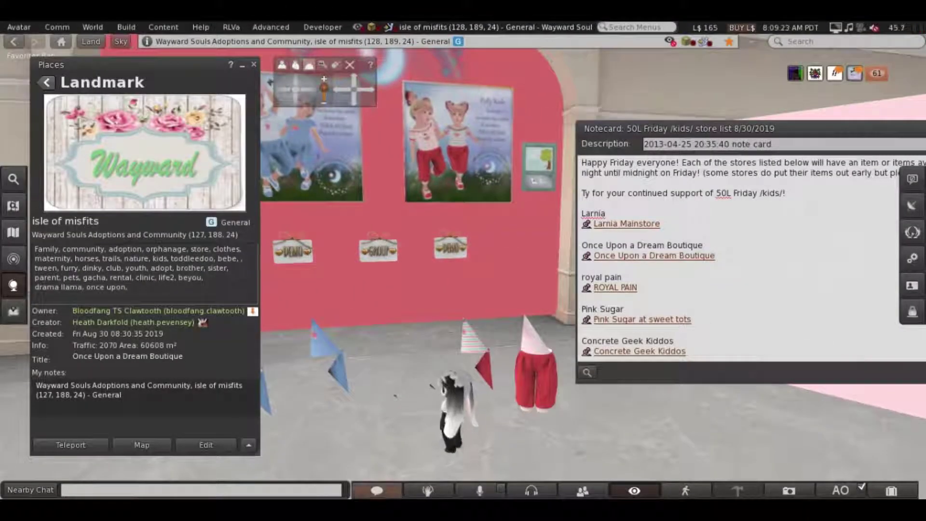
key("Up")
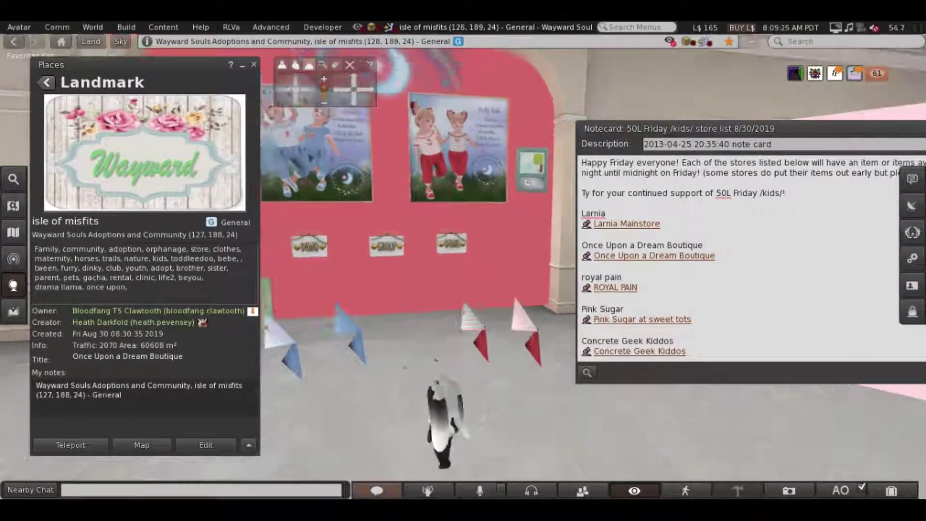
key("Up")
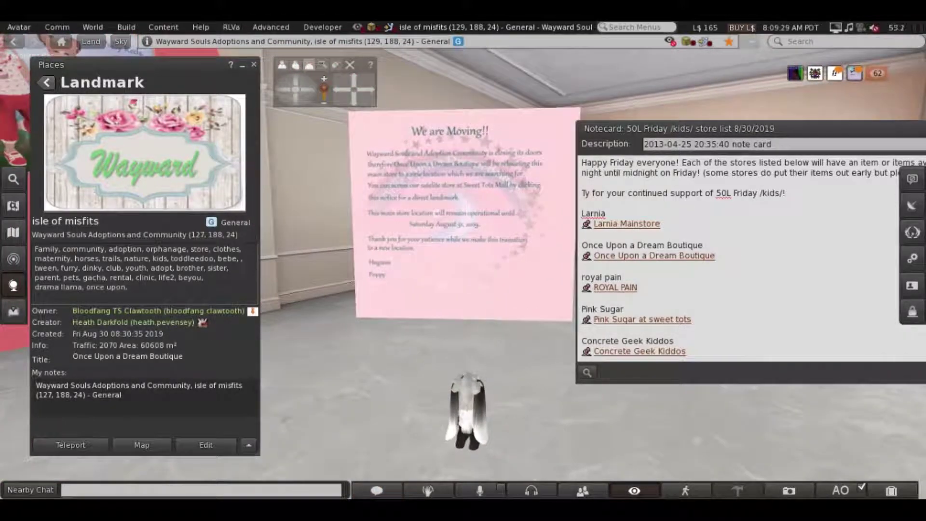
key("Left")
key("Up")
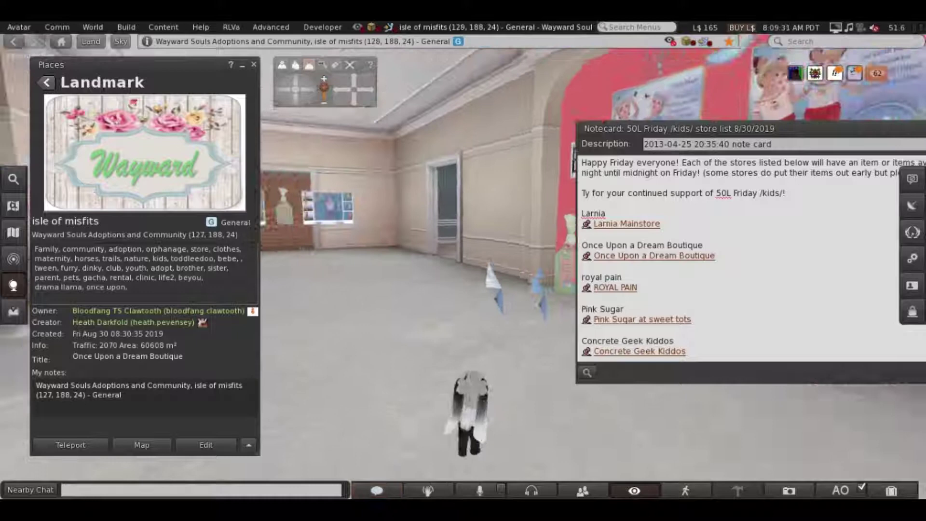
key("Right")
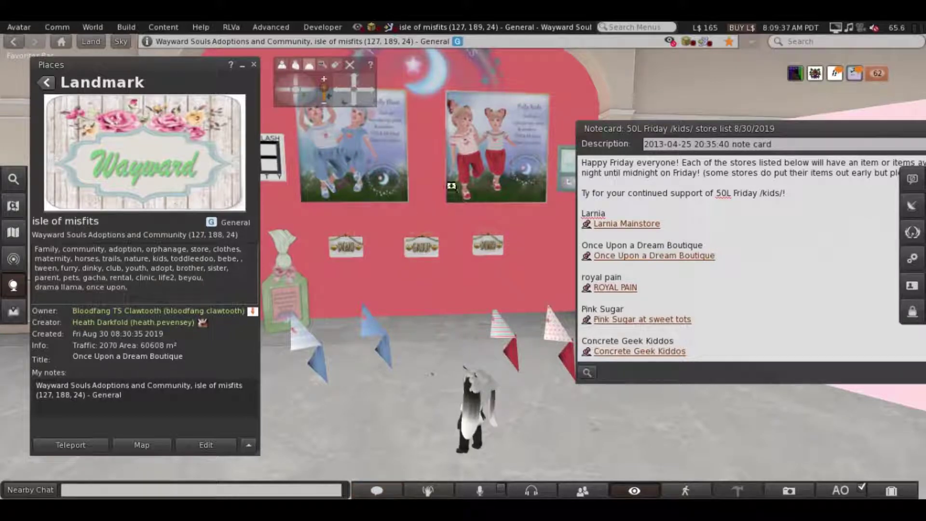
scroll(464, 290, "up", 5)
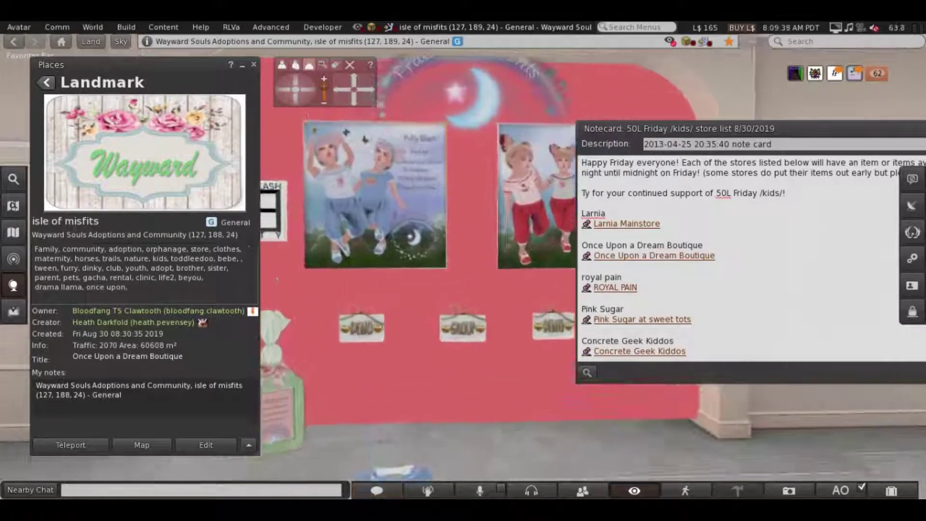
scroll(463, 289, "up", 5)
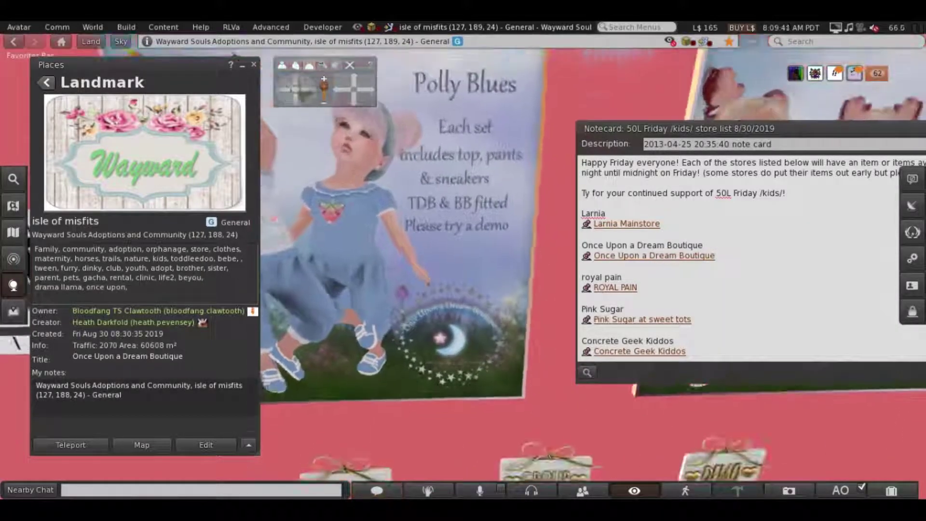
scroll(462, 272, "up", 2)
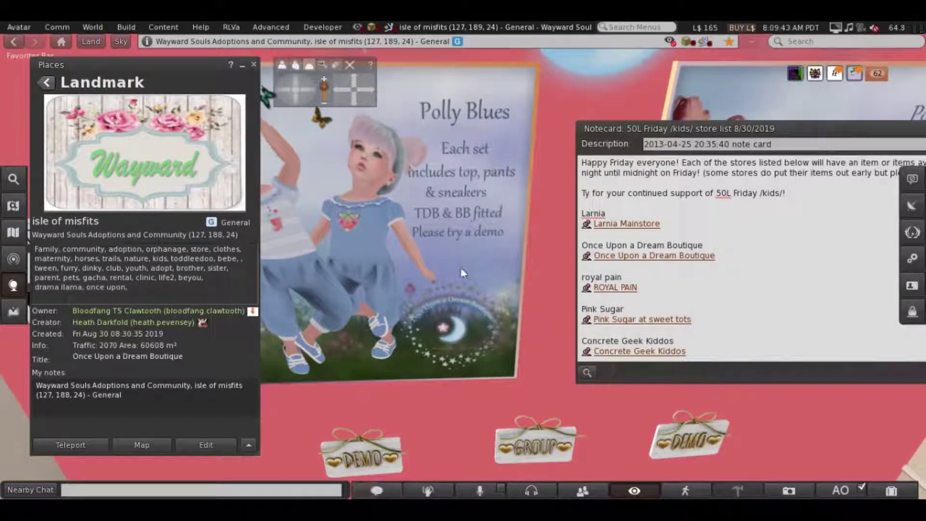
Pan the camera from the Polly Blues outfit poster across to the Polly Reds poster.
left_click(344, 87)
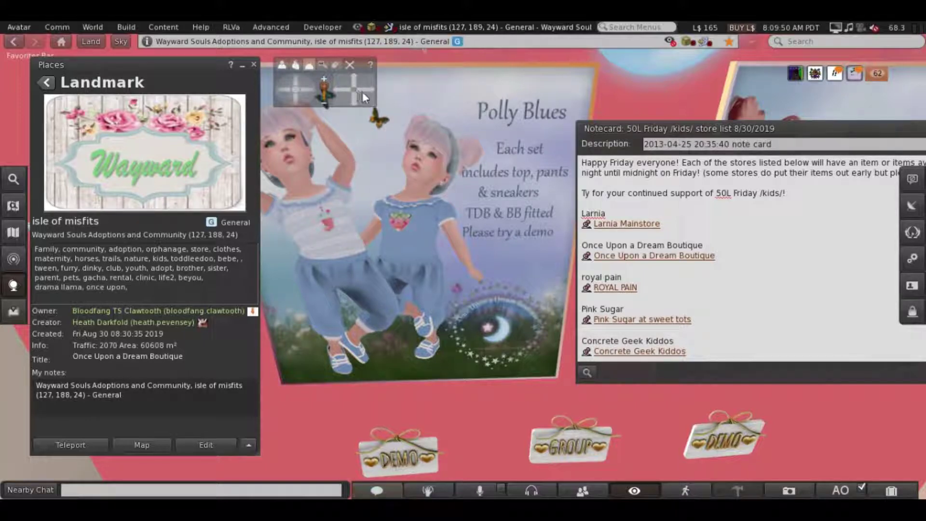
left_click_drag(367, 89, 367, 88)
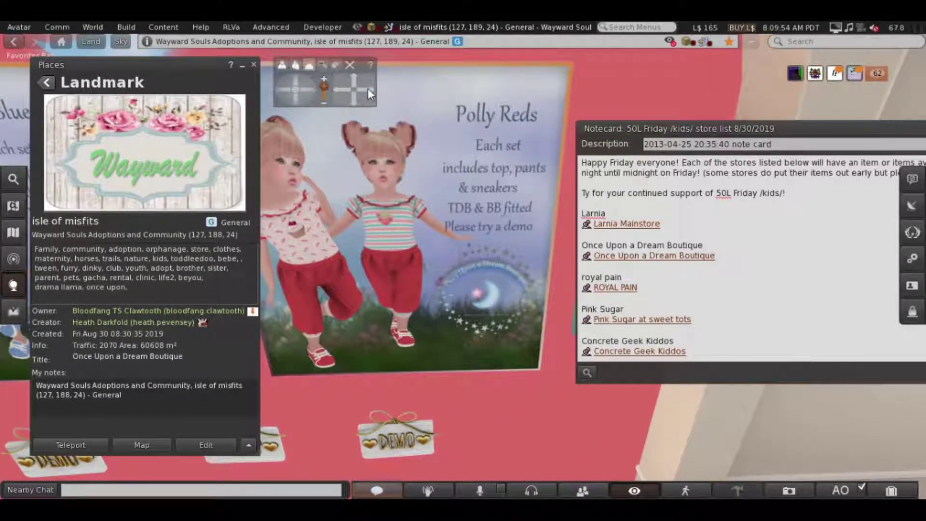
Teleport to Royal Pain, approach the vendor wall, and view the gray pumpkin outfit contents without buying.
left_click(616, 288)
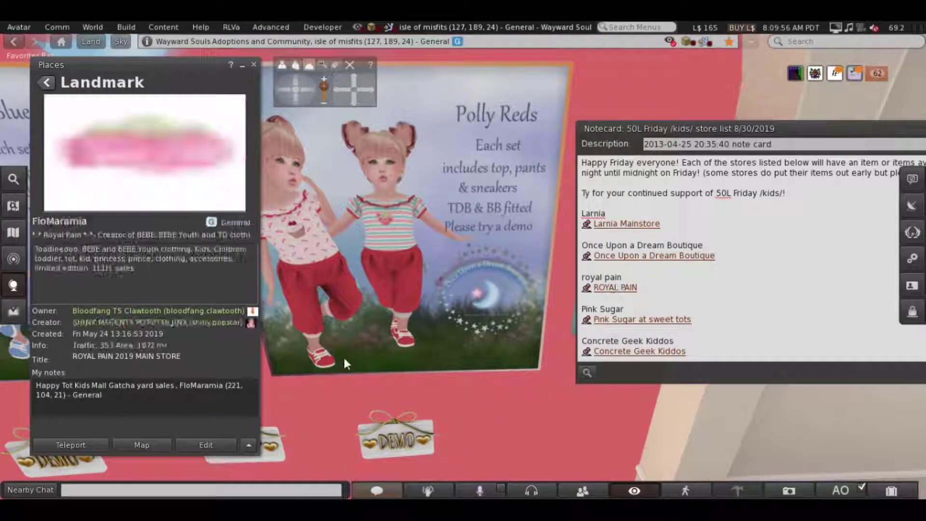
left_click(80, 445)
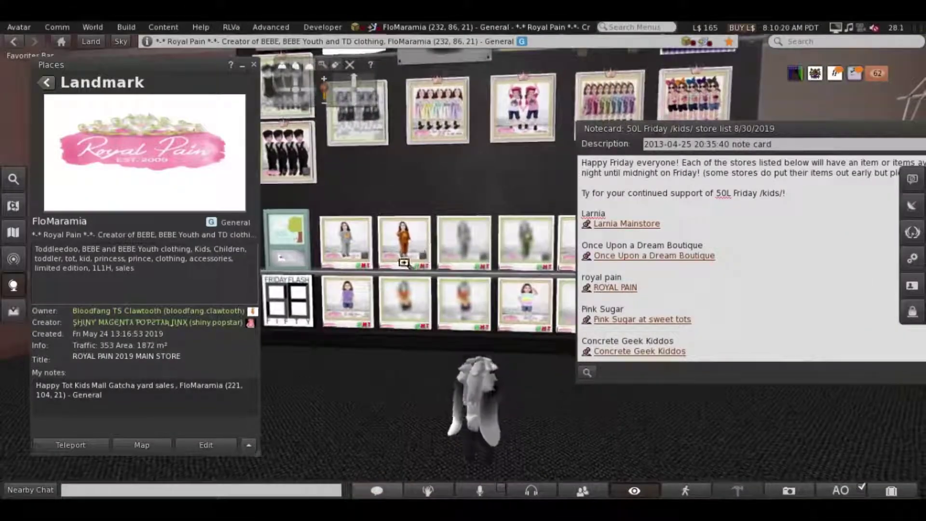
key("Up")
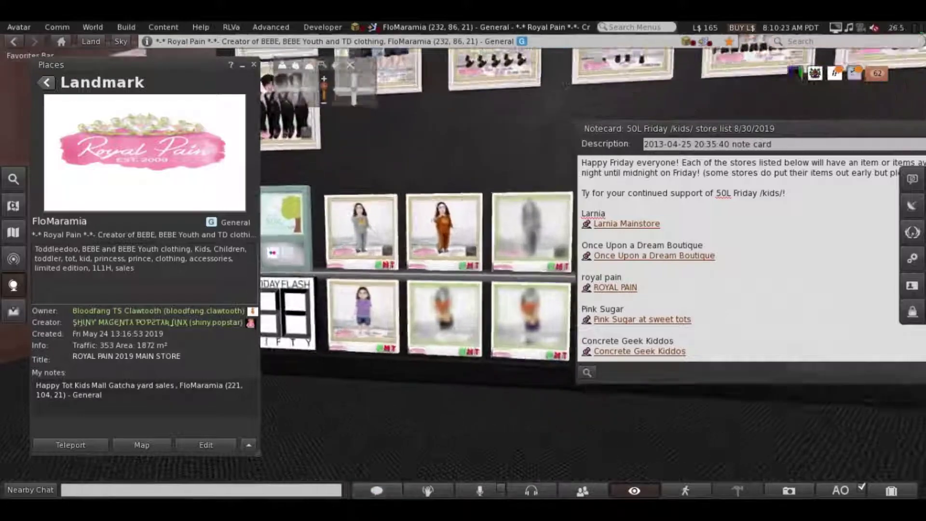
key("Up")
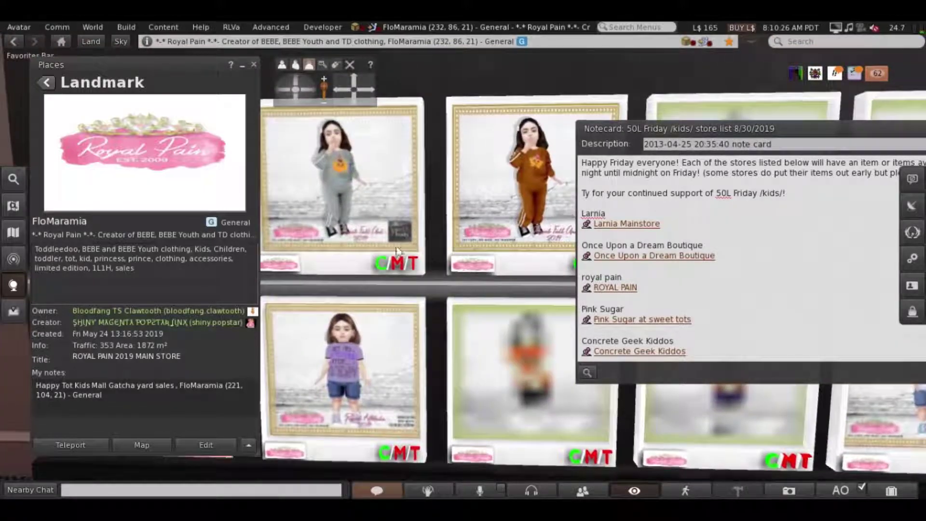
left_click(351, 201)
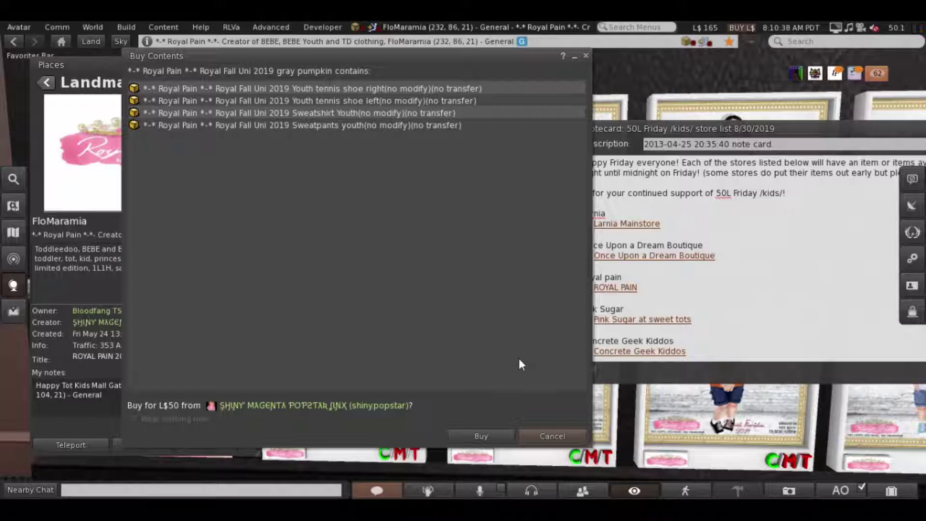
left_click(554, 434)
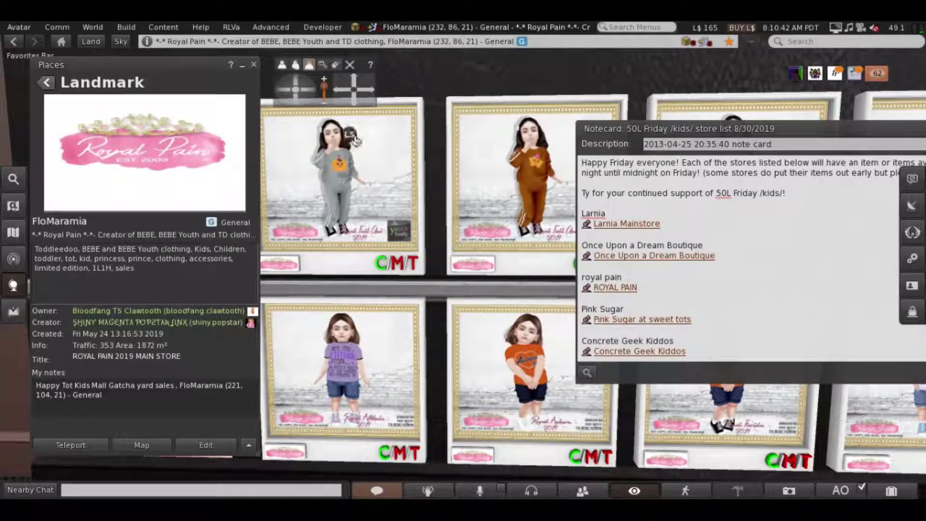
Pan along the Royal Pain vendor boards, past the rainbow shirt board, to Royal Auburn 2019.
mouse_move(355, 90)
left_mouse_down()
mouse_move(355, 100)
mouse_move(343, 93)
left_mouse_up()
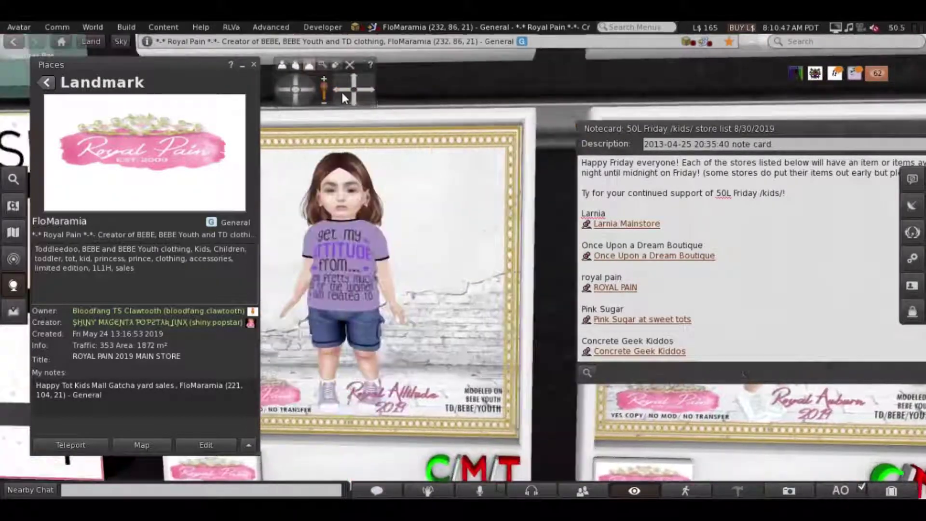
left_click(342, 92)
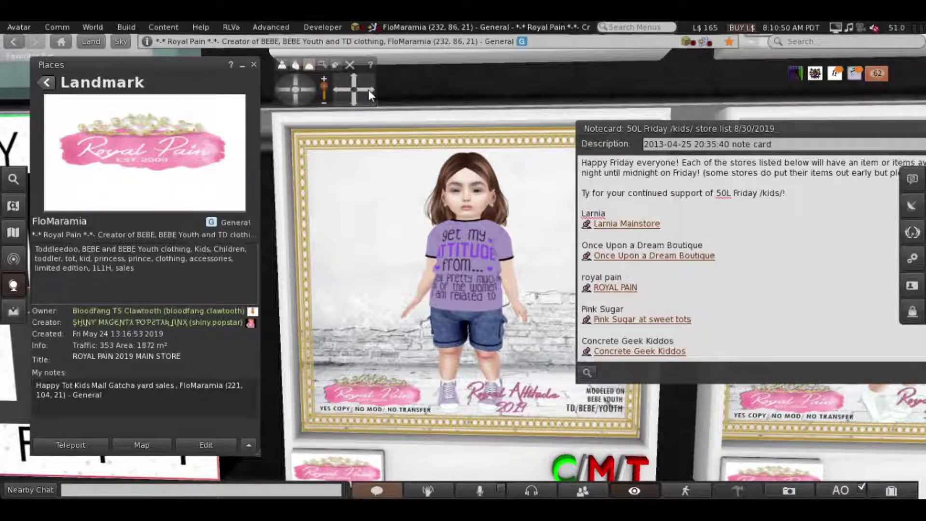
left_click_drag(368, 90, 368, 90)
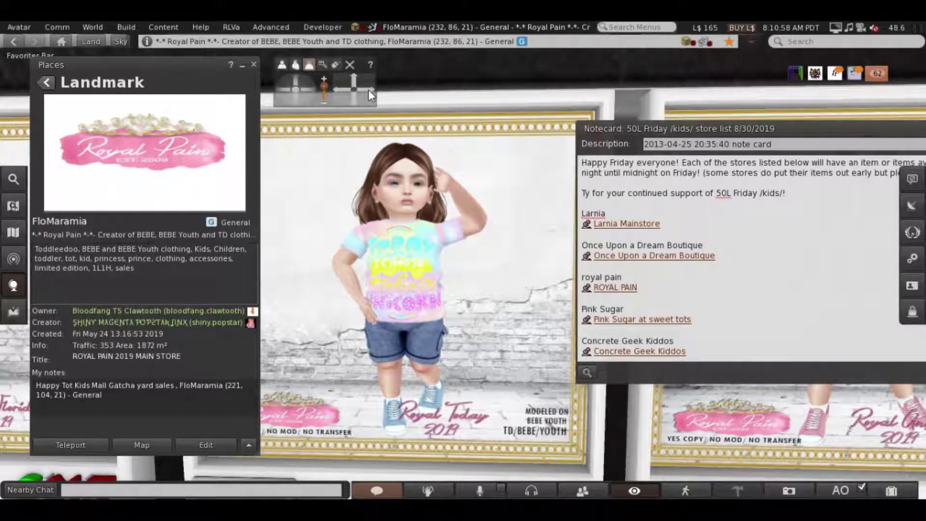
left_click_drag(368, 89, 368, 90)
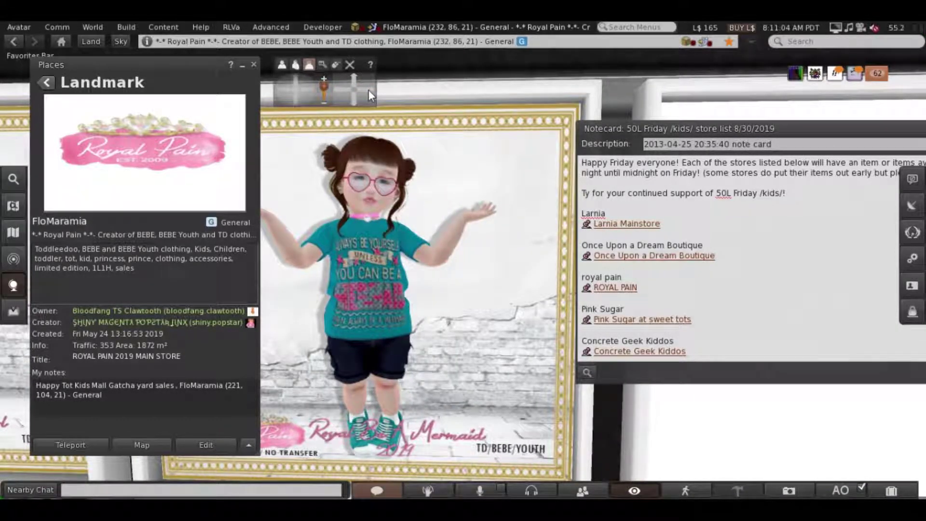
left_click_drag(348, 84, 349, 85)
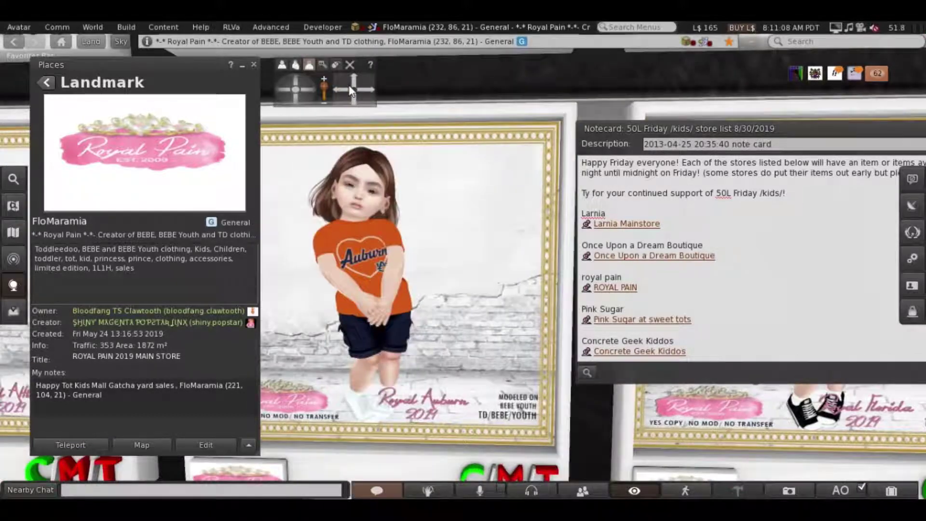
View the Royal Attitude and Royal Be A Mermaid contents lists, cancelling each without buying.
left_click(370, 210)
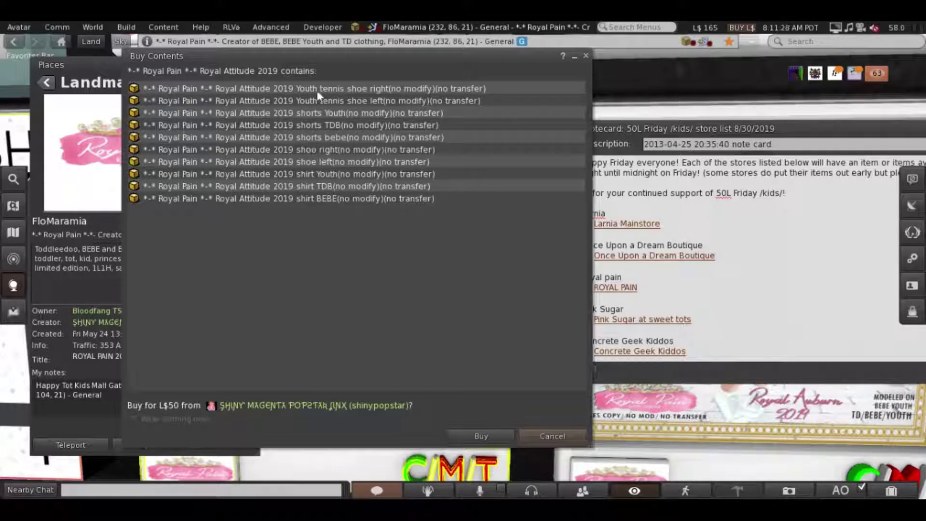
left_click(551, 436)
left_click_drag(369, 93, 370, 97)
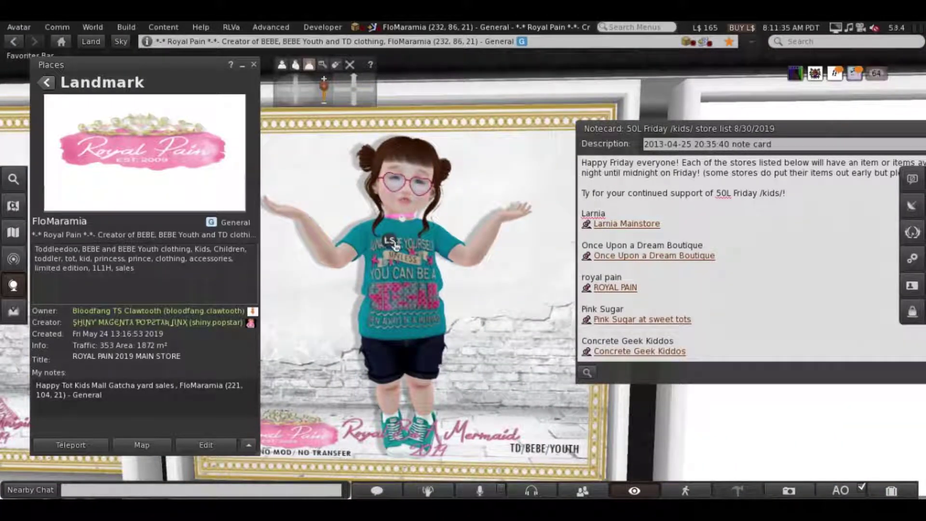
left_click(391, 238)
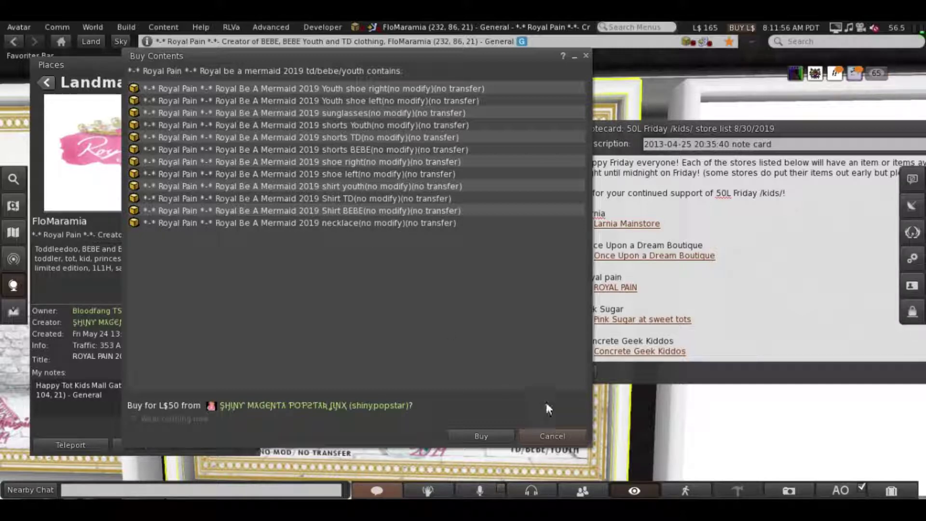
left_click(552, 436)
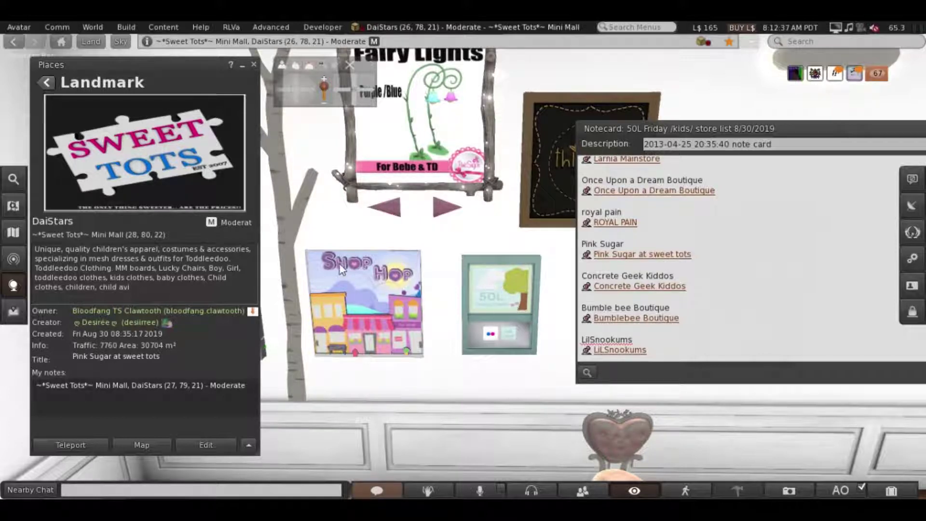
Show the next Fairy Lights colour option, then switch back to Purple/Blue.
left_click(357, 81)
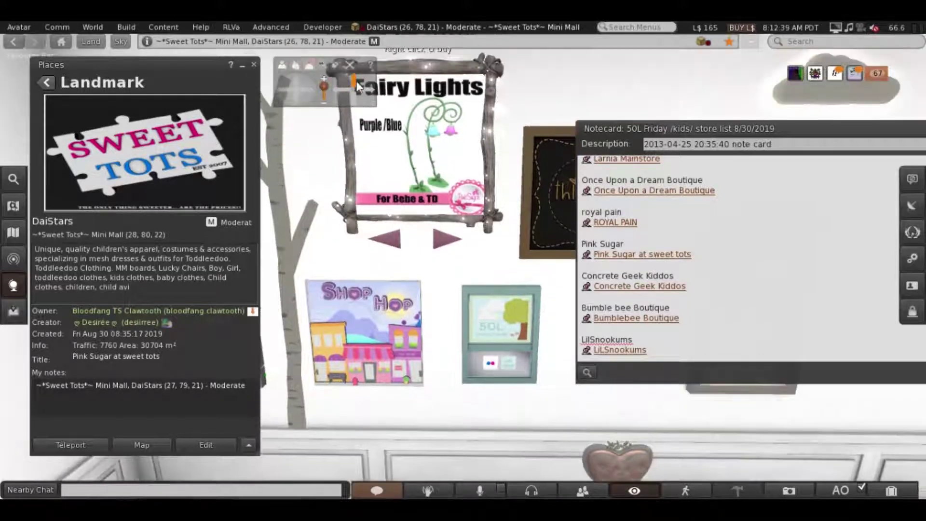
scroll(421, 266, "up", 3)
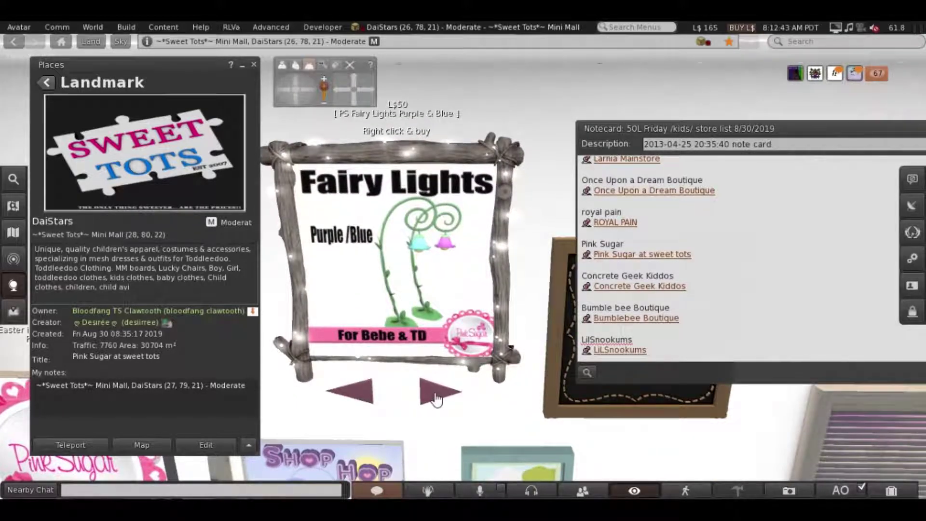
left_click(435, 397)
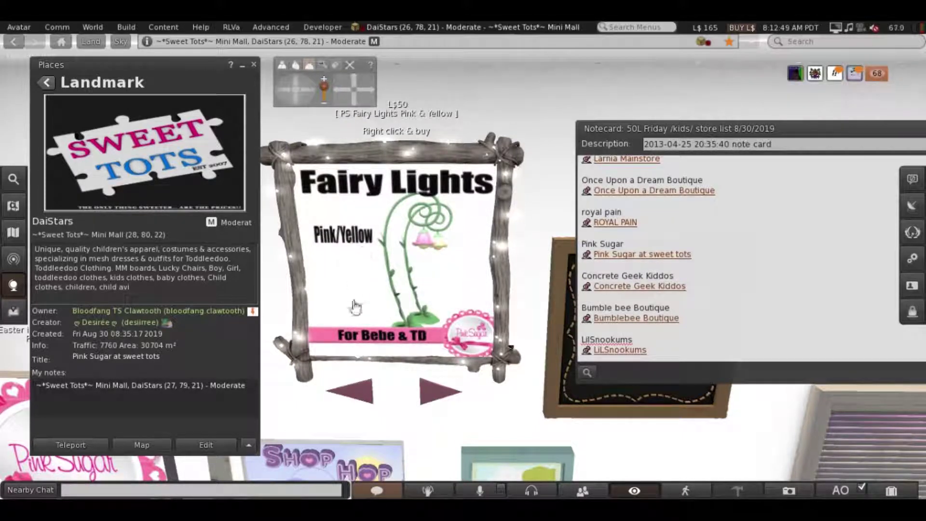
left_click(365, 395)
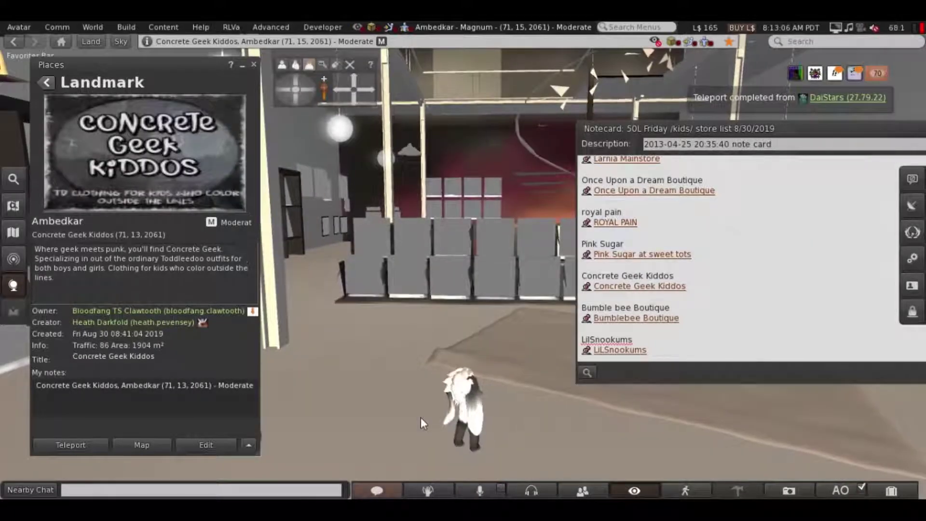
Walk into Concrete Geek Kiddos and up to the Bob Ross vendor board.
key("Up")
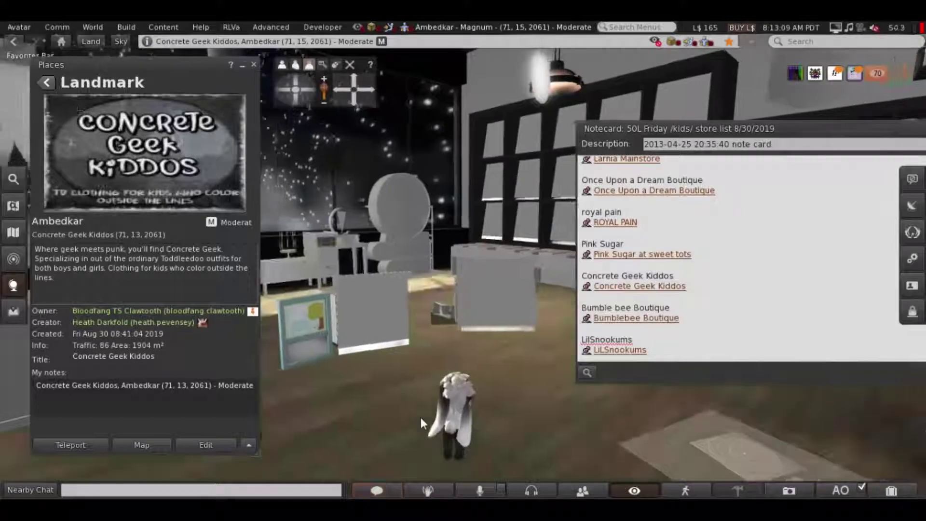
key("Down")
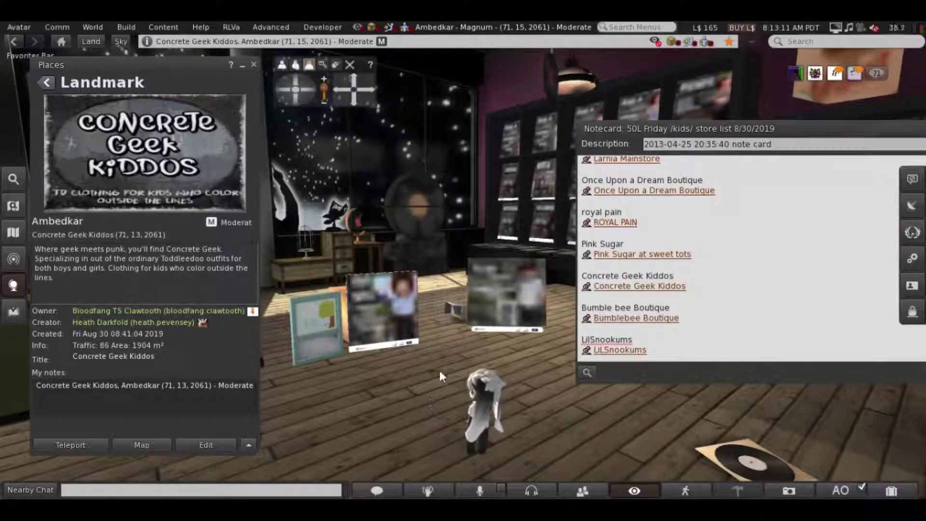
key("Up")
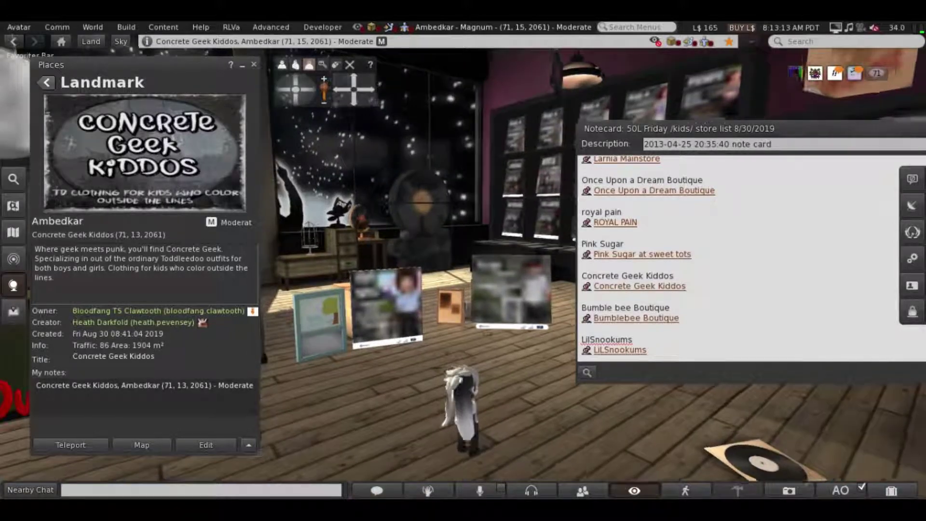
key("Up")
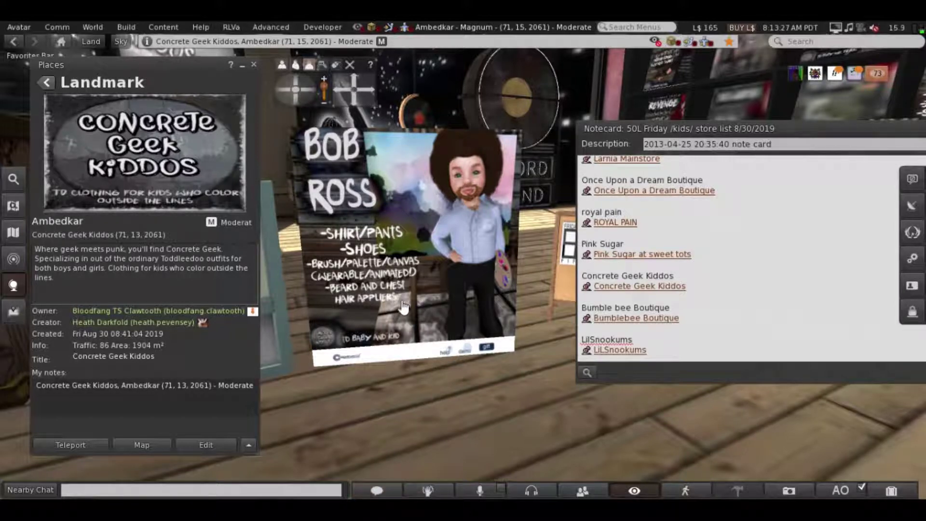
Pan past the Bob Ross and PLAID displays, then teleport to Bumblebee Boutique.
left_click(365, 88)
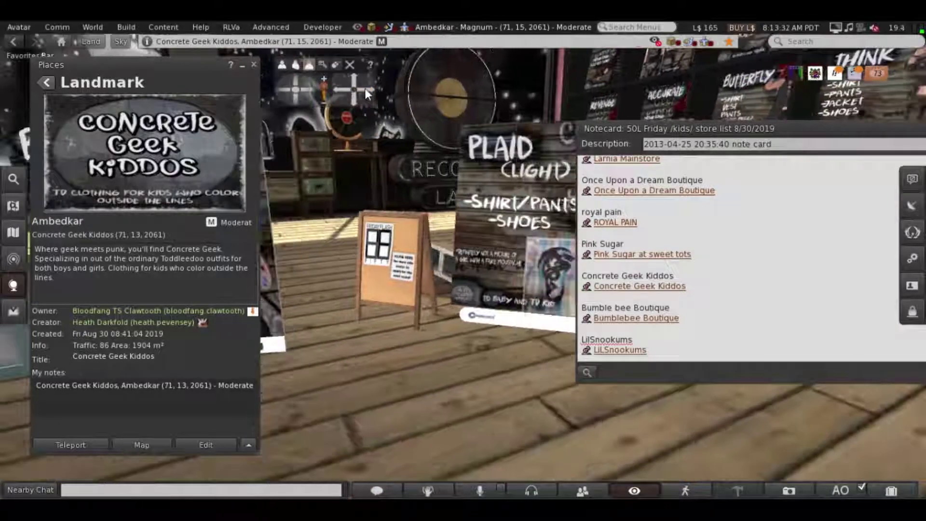
left_click(365, 89)
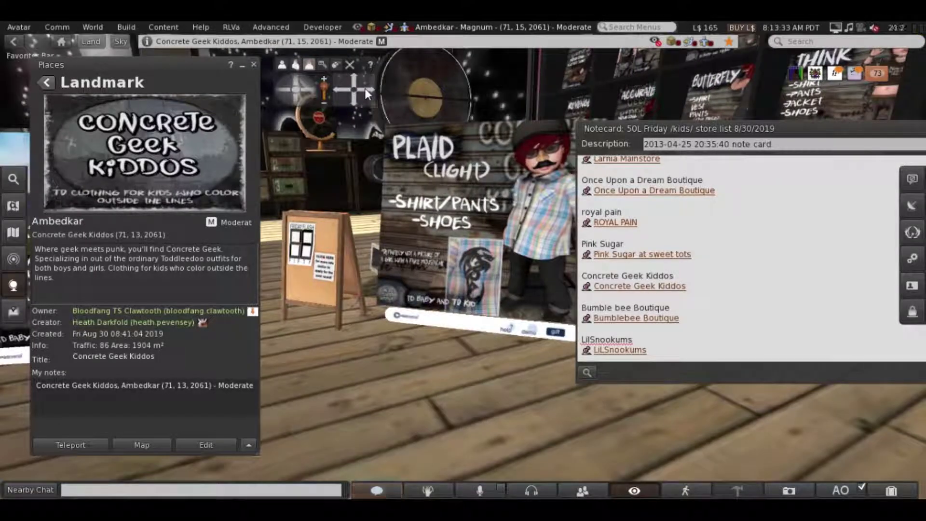
left_click(365, 88)
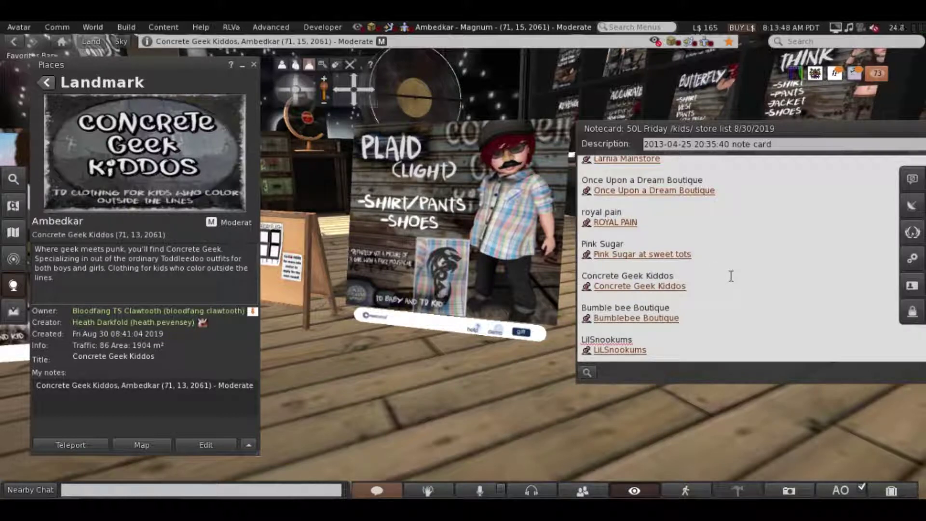
scroll(730, 275, "down", 2)
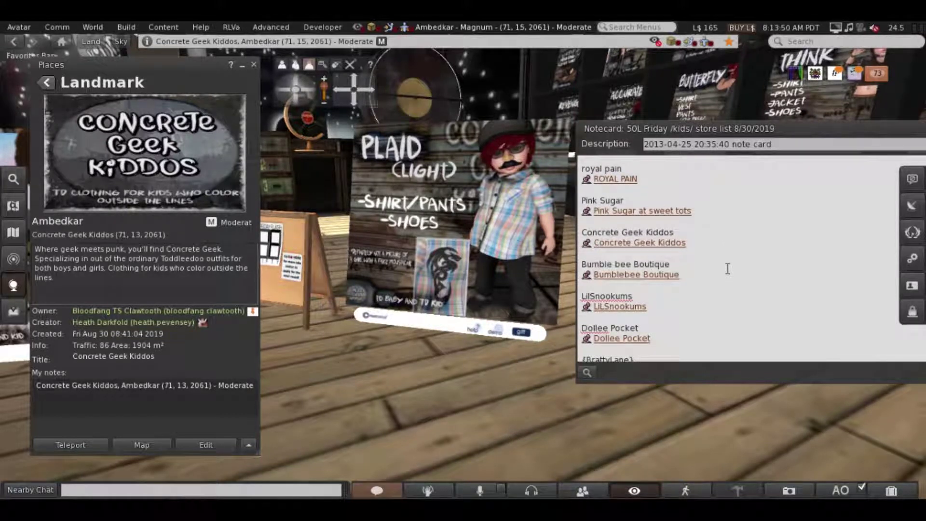
scroll(727, 270, "down", 1)
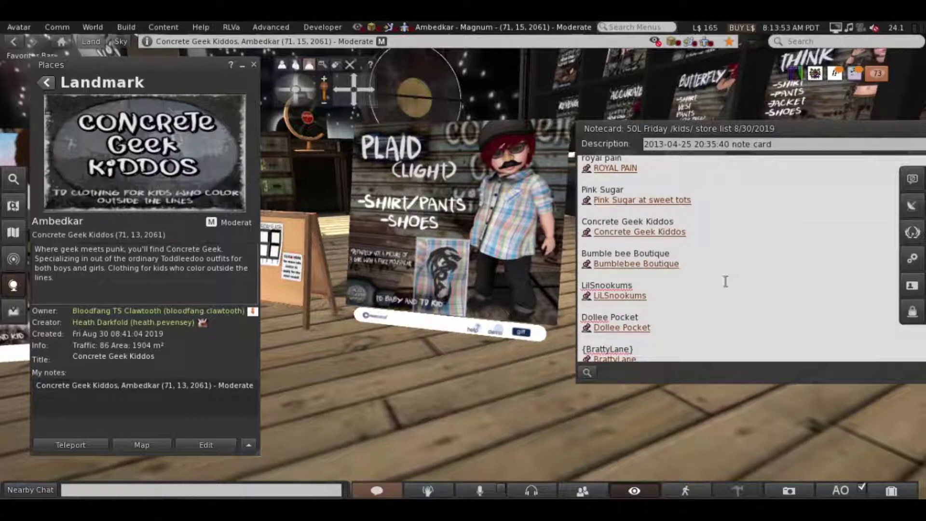
double_click(630, 263)
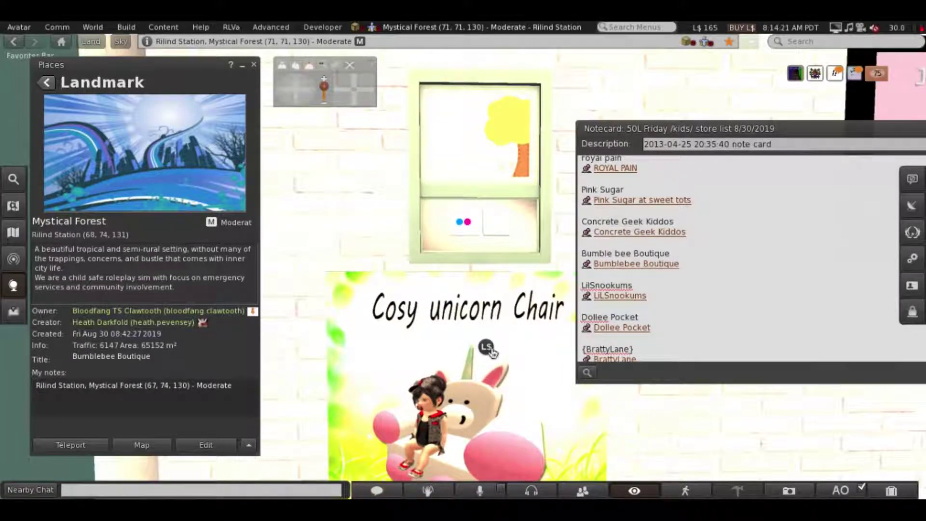
Pan past the unicorn chair poster and open the Moon Swing purchase details.
left_click(360, 99)
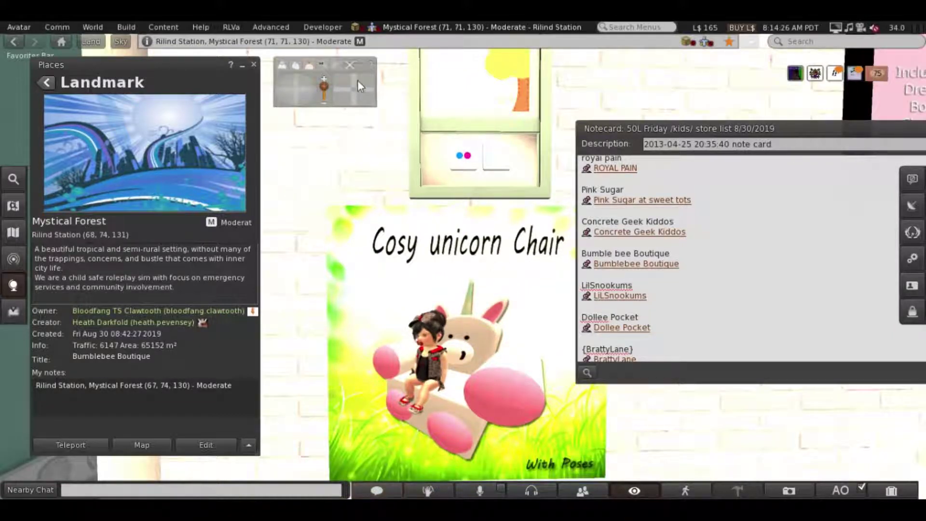
left_click_drag(355, 80, 364, 88)
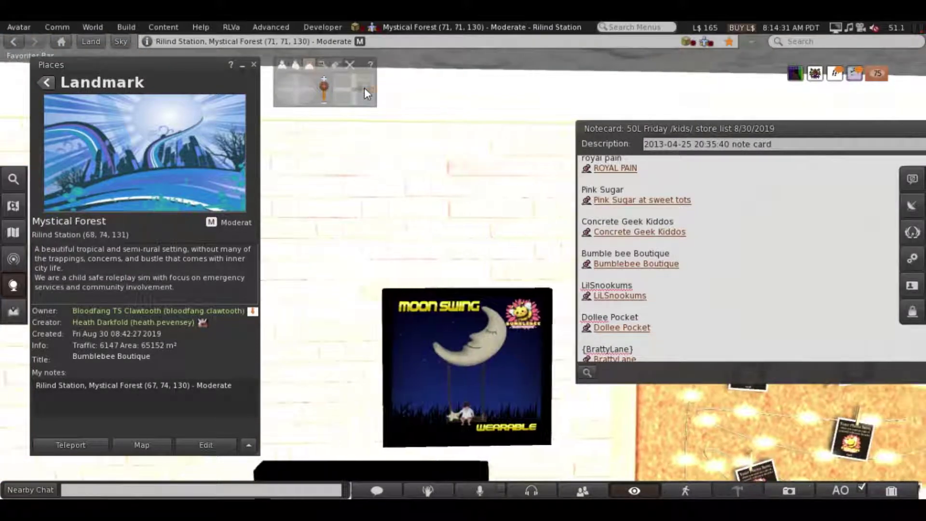
left_click(467, 365)
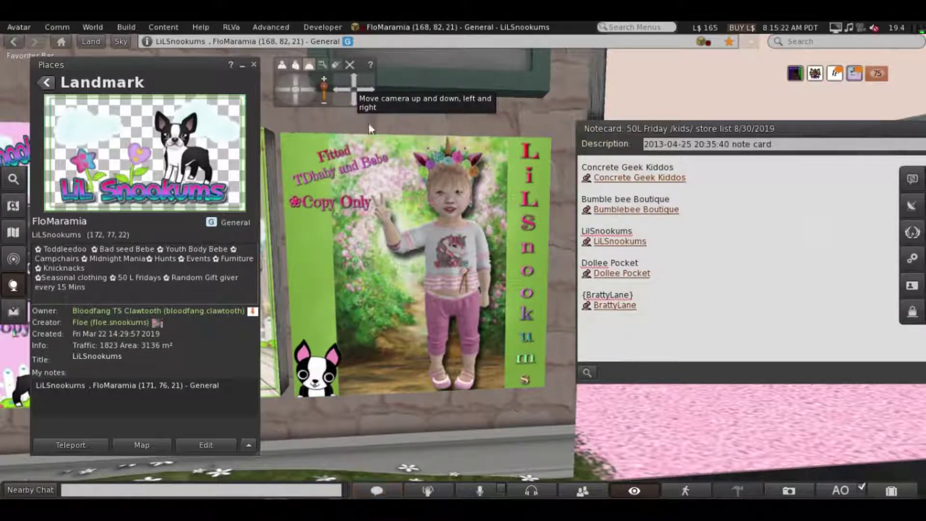
View the Believe in Unicorns outfit's contents, then cancel without buying.
left_click(342, 89)
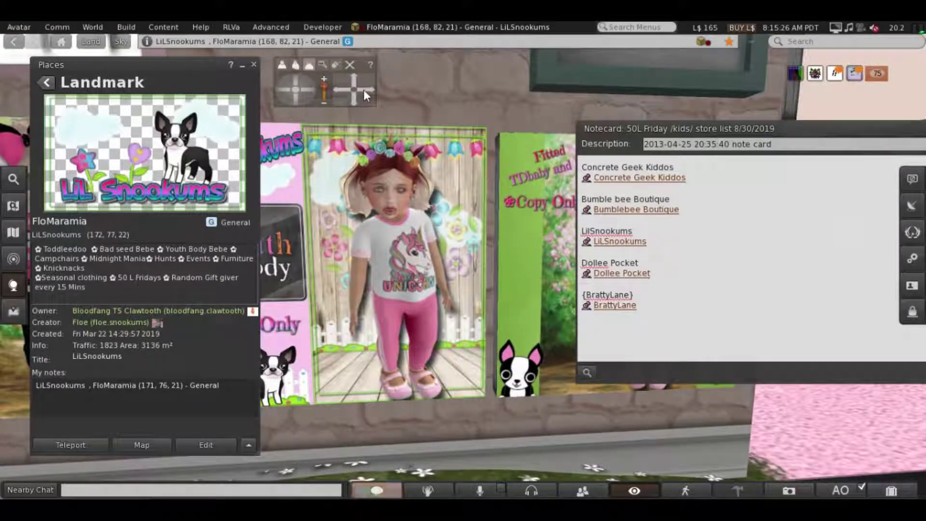
left_click(364, 90)
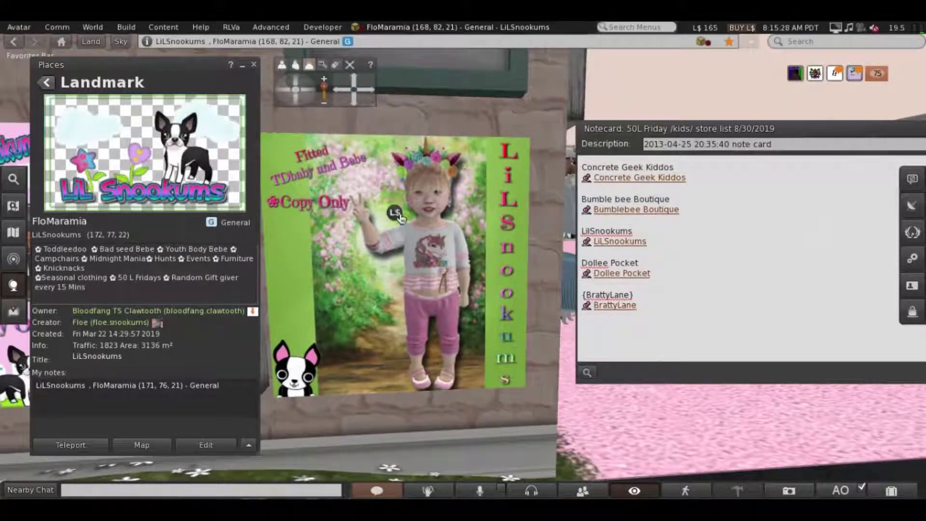
left_click(398, 210)
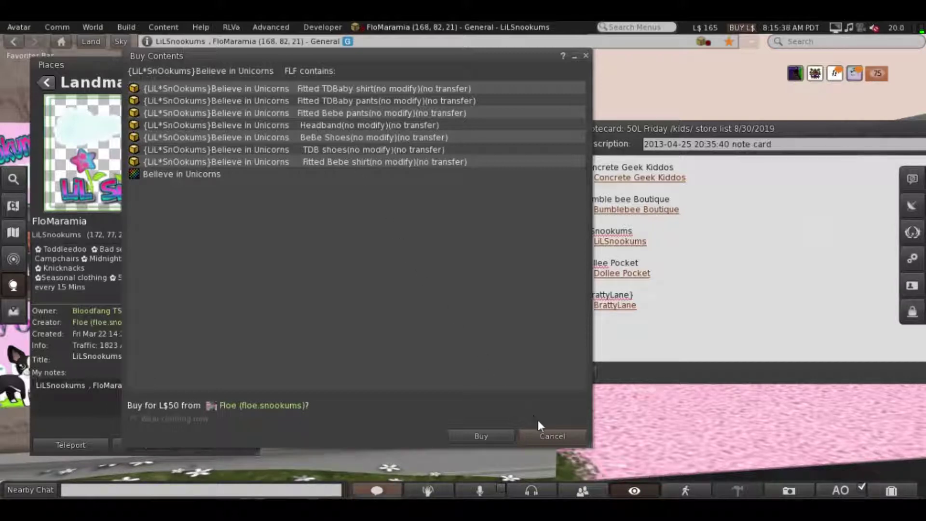
left_click(554, 438)
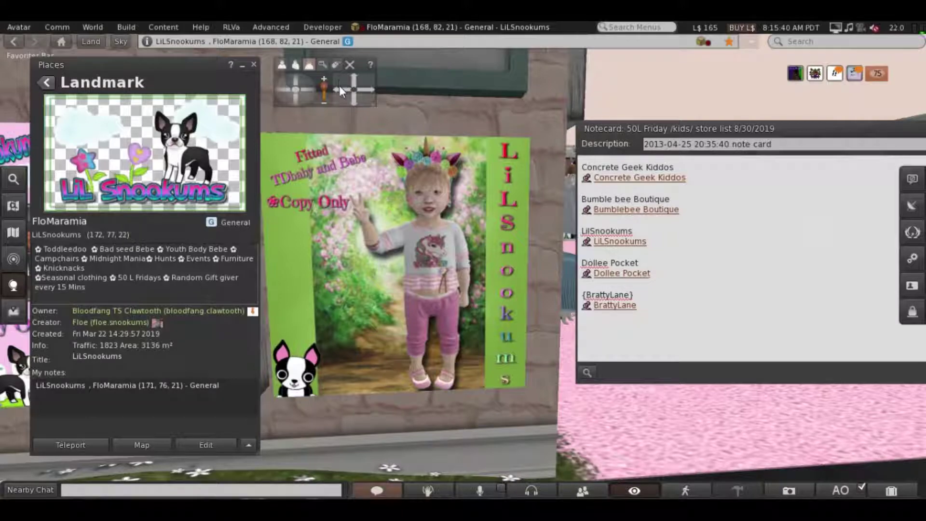
Pan to the Wake up Awesome board and view its contents without buying.
left_click(340, 85)
left_click(340, 88)
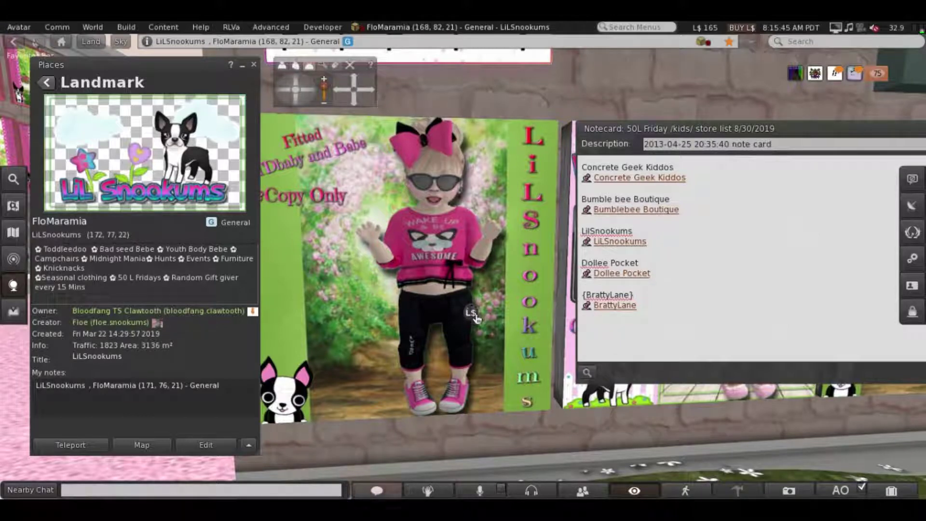
left_click(423, 249)
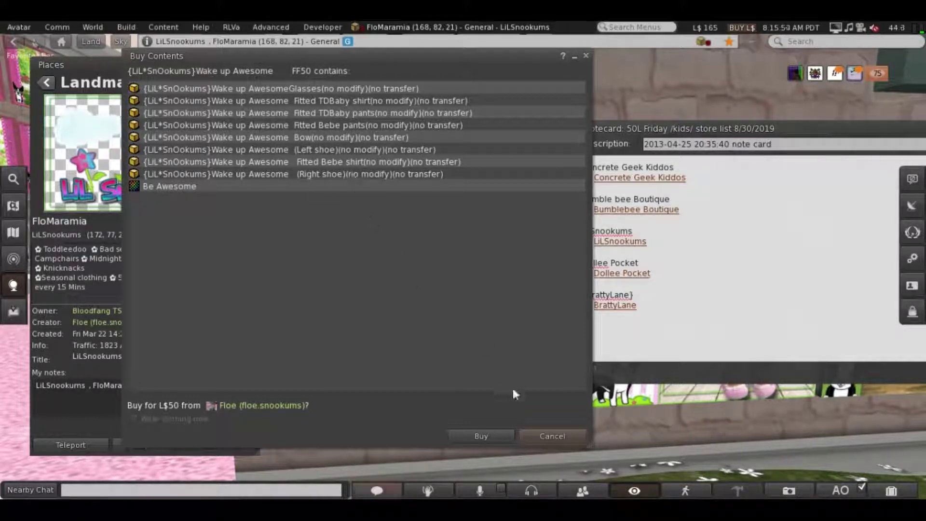
left_click(552, 435)
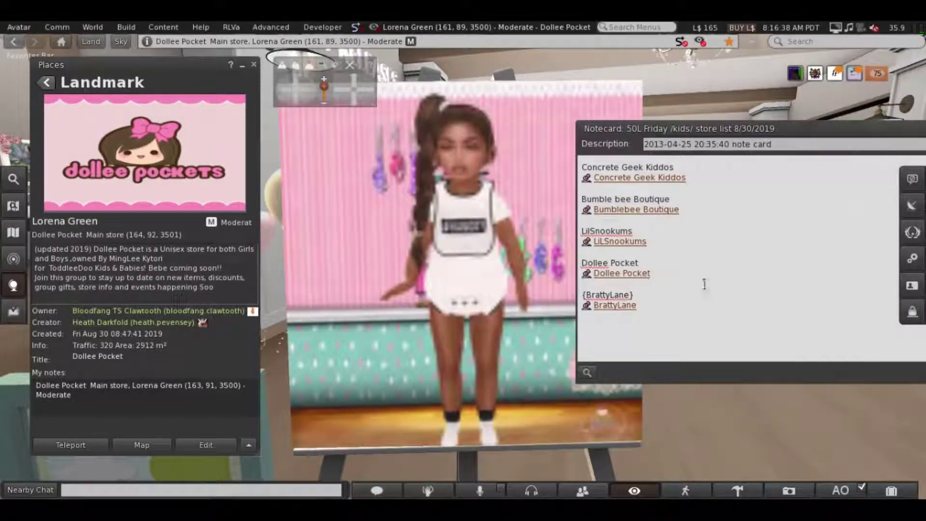
Shift the store-list notecard right and back, then open the BrattyLane landmark.
left_click_drag(632, 132, 705, 134)
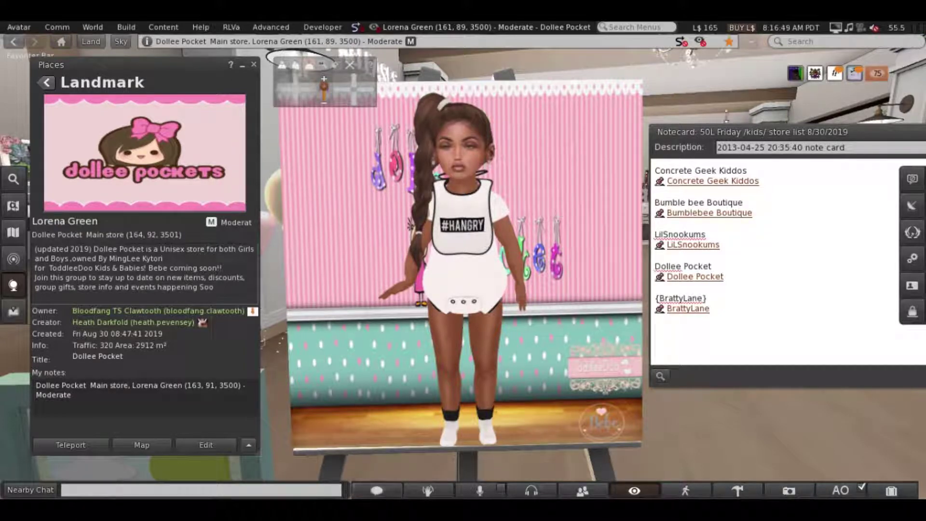
left_click_drag(789, 137, 668, 142)
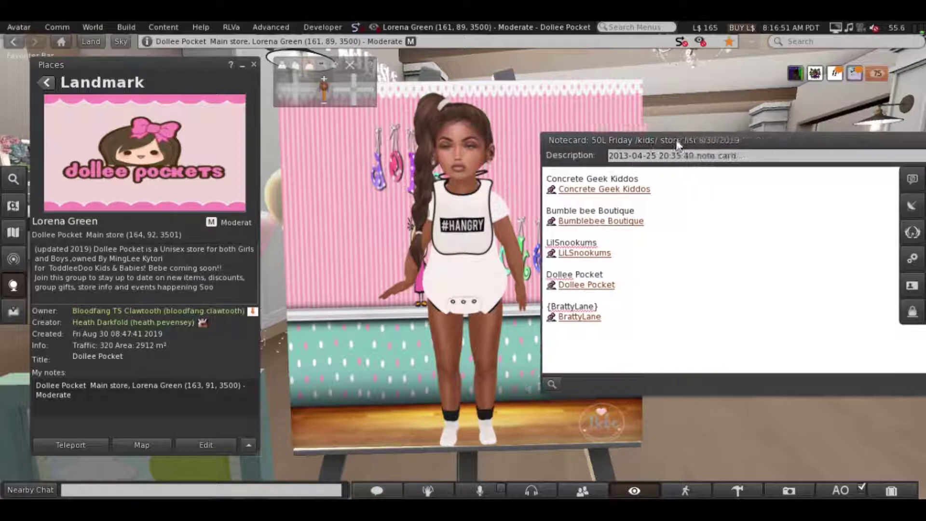
left_click(568, 313)
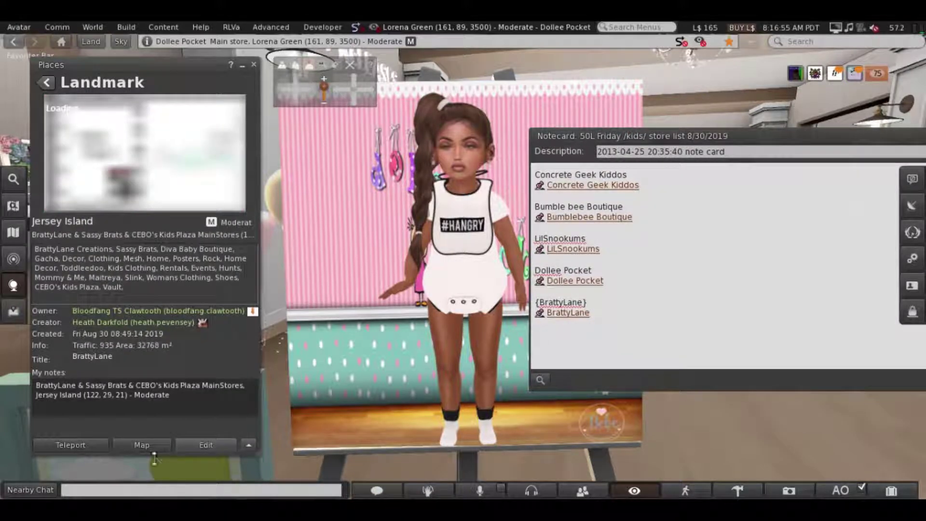
Teleport to BrattyLane on Jersey Island and walk up to the My Little Play Rug poster.
left_click(70, 444)
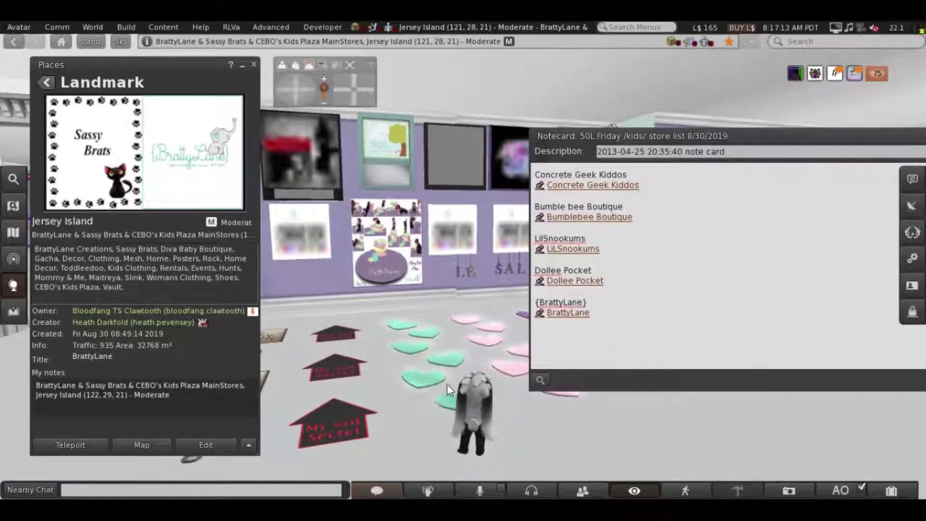
key("Up")
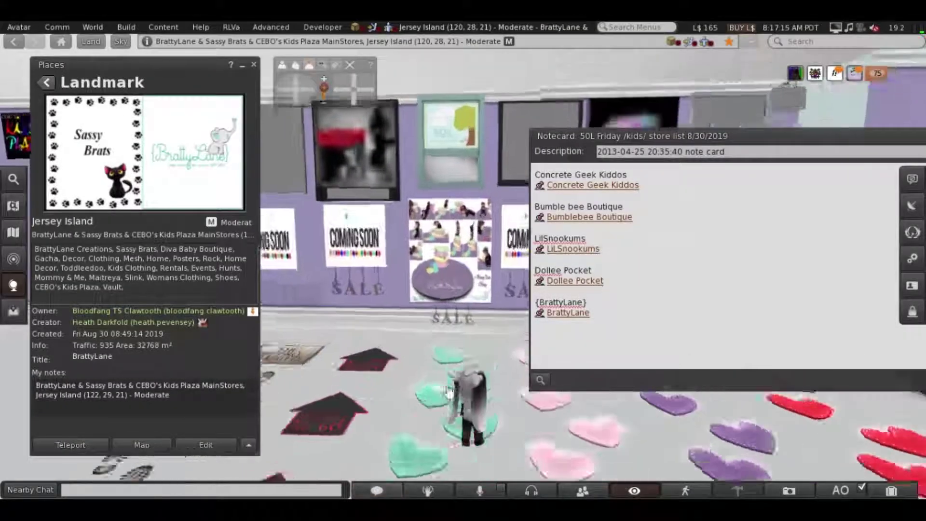
key("Up")
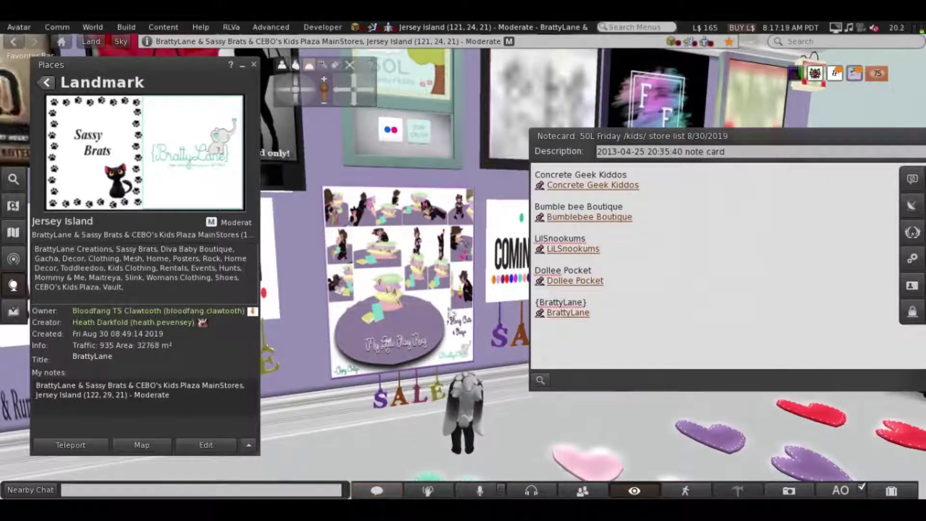
scroll(438, 308, "up", 5)
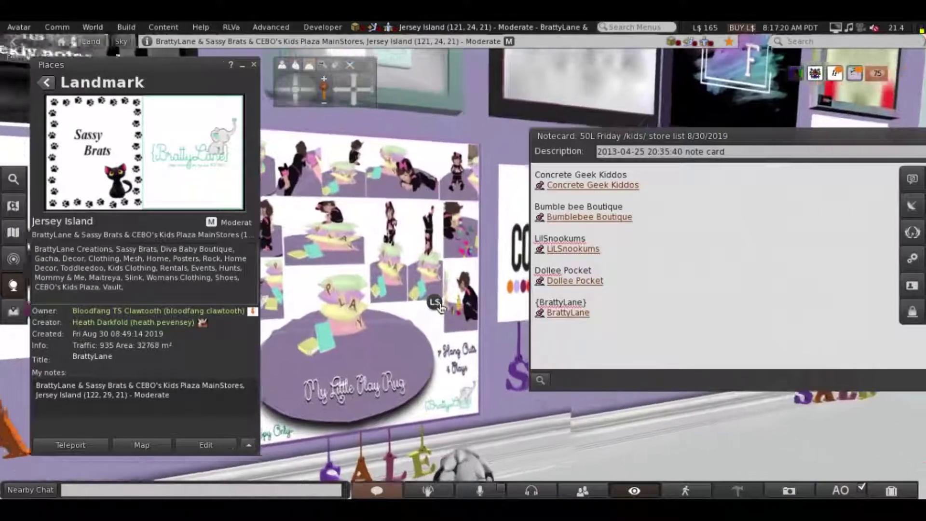
mouse_move(438, 304)
left_mouse_down()
mouse_move(463, 304)
mouse_move(464, 272)
left_mouse_up()
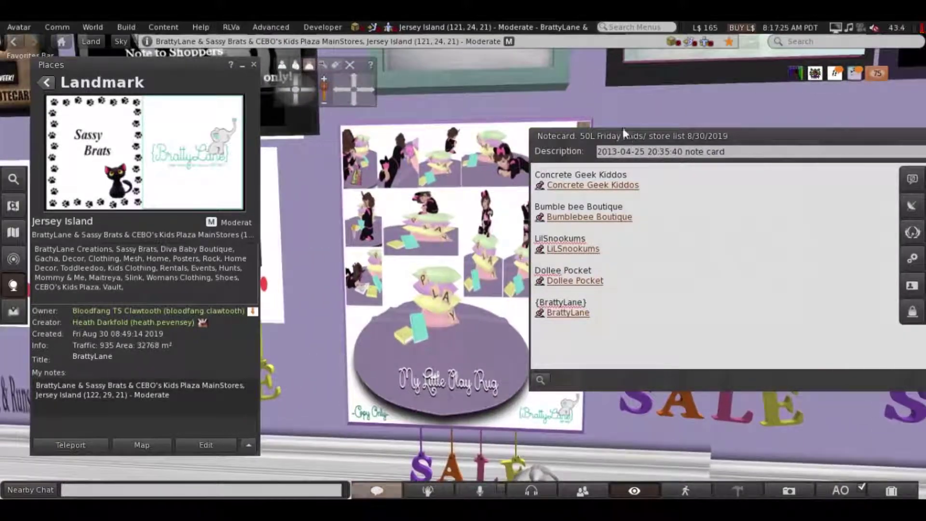